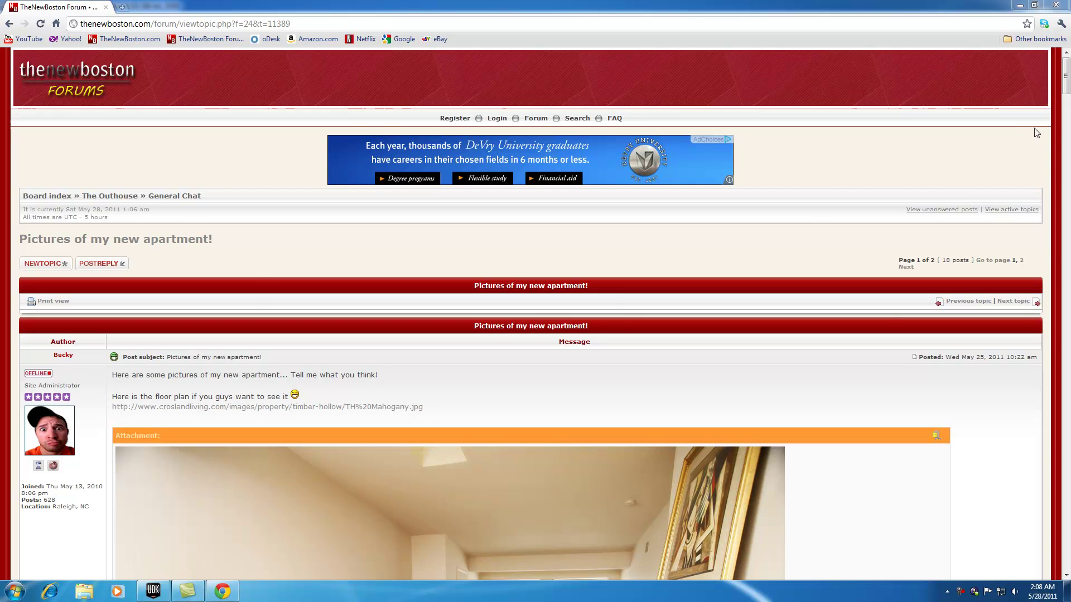
- Look through the apartment pictures in the forum topic and close the browser to return to the Unreal Development Kit editor
drag(1066, 78, 1066, 317)
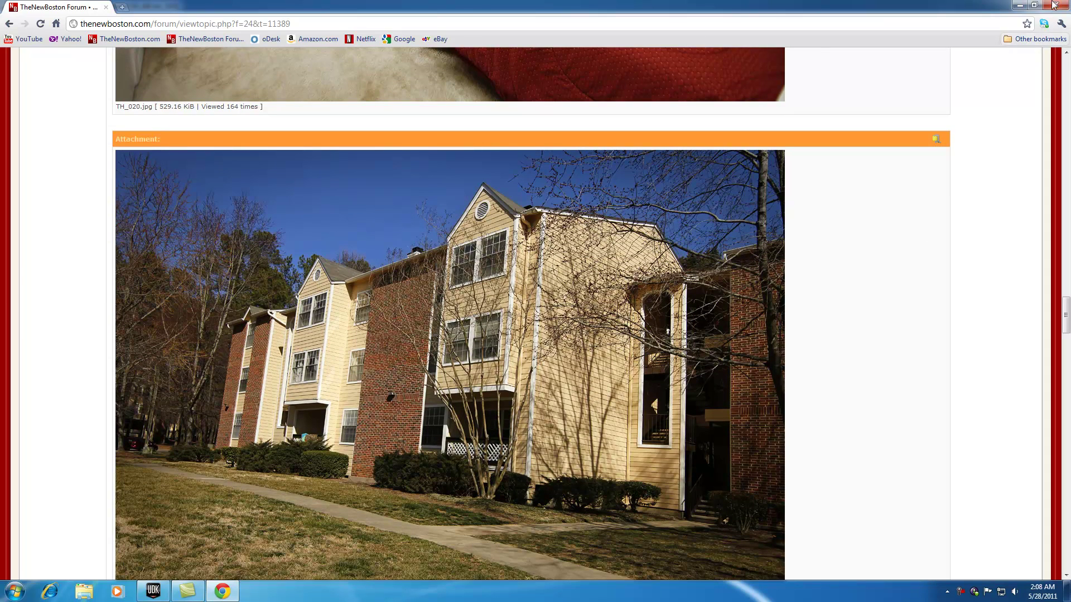
drag(1065, 310, 1051, 67)
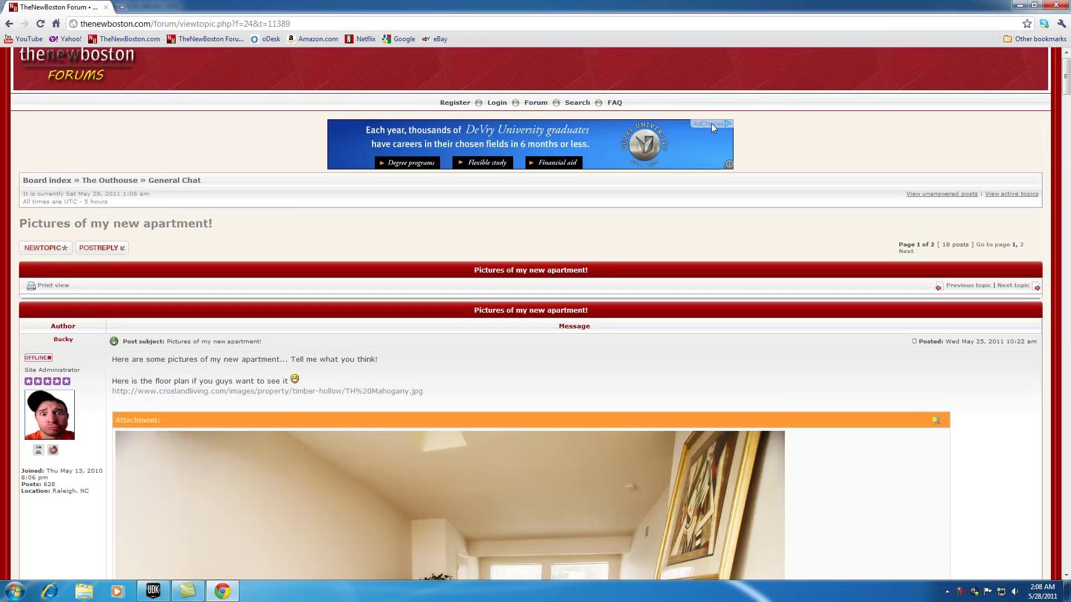
click(1056, 6)
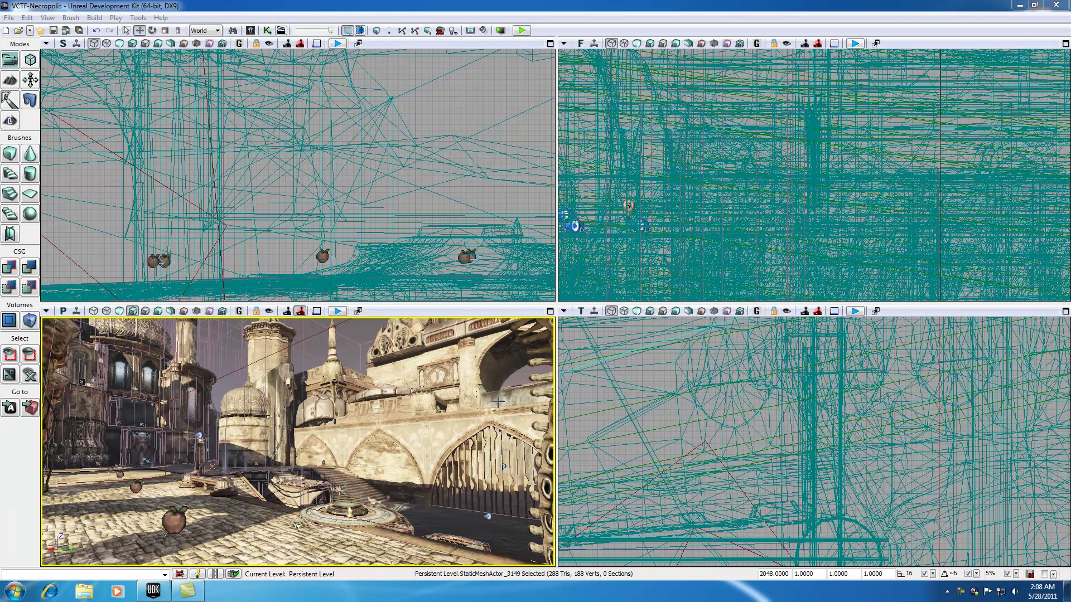
- Compare the Brush Wireframe and Wireframe modes in the perspective viewport, finishing in Lit mode
click(93, 313)
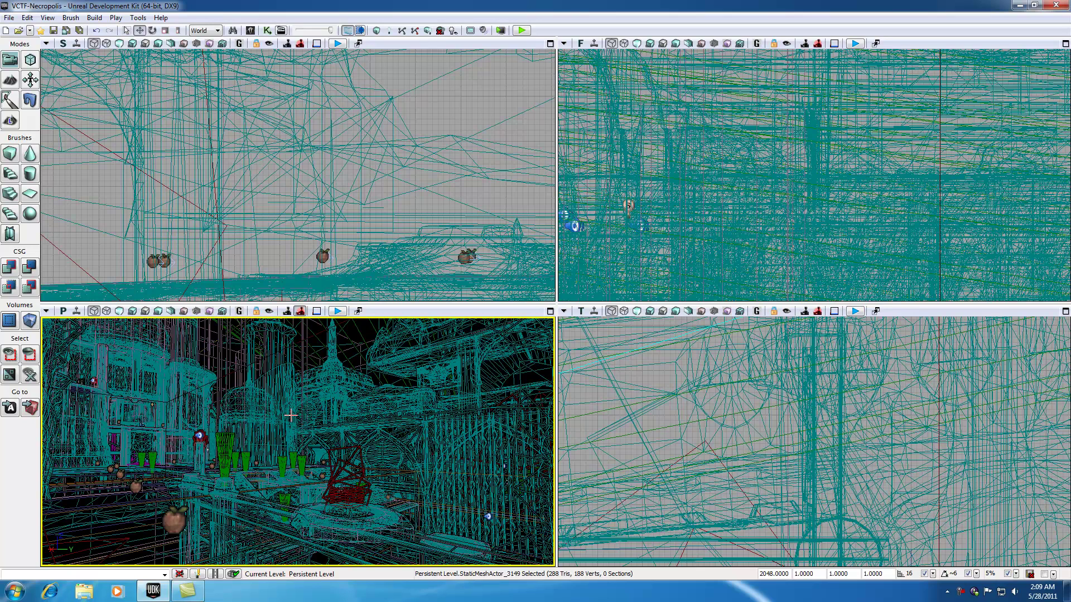
click(133, 311)
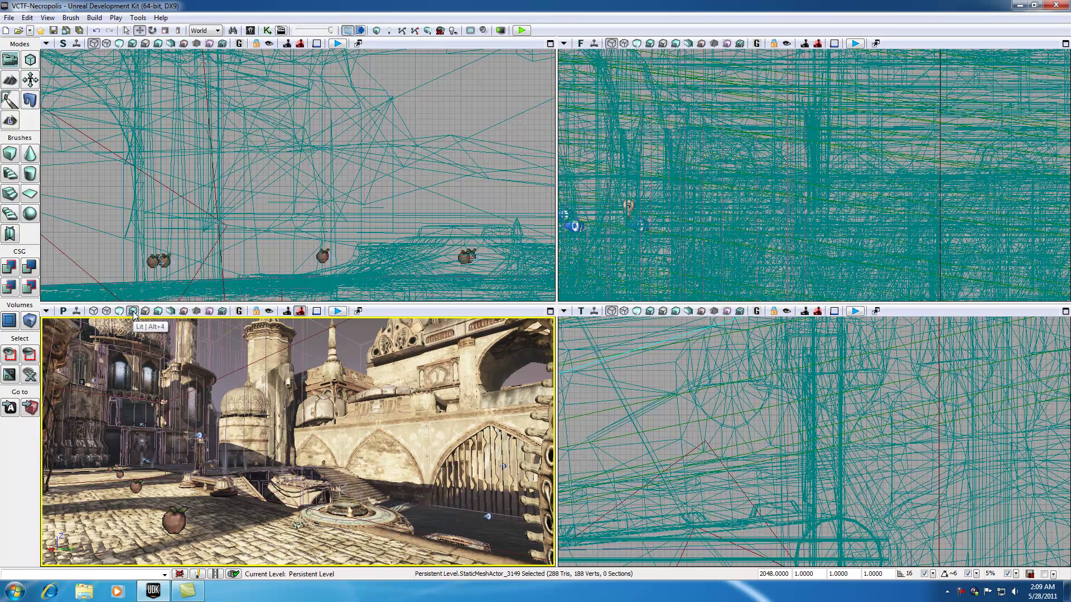
click(93, 311)
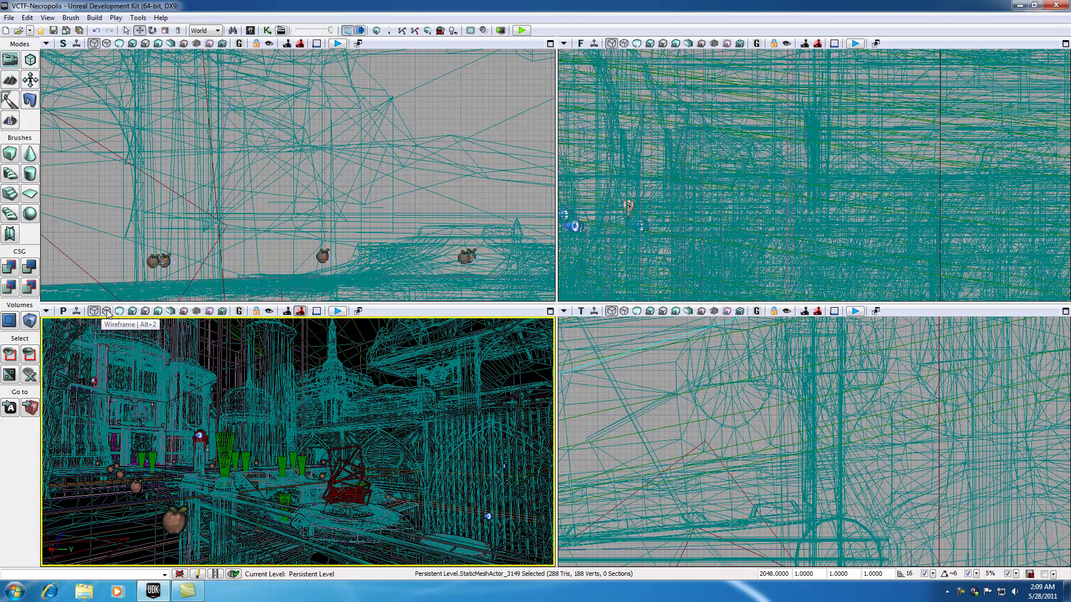
click(107, 311)
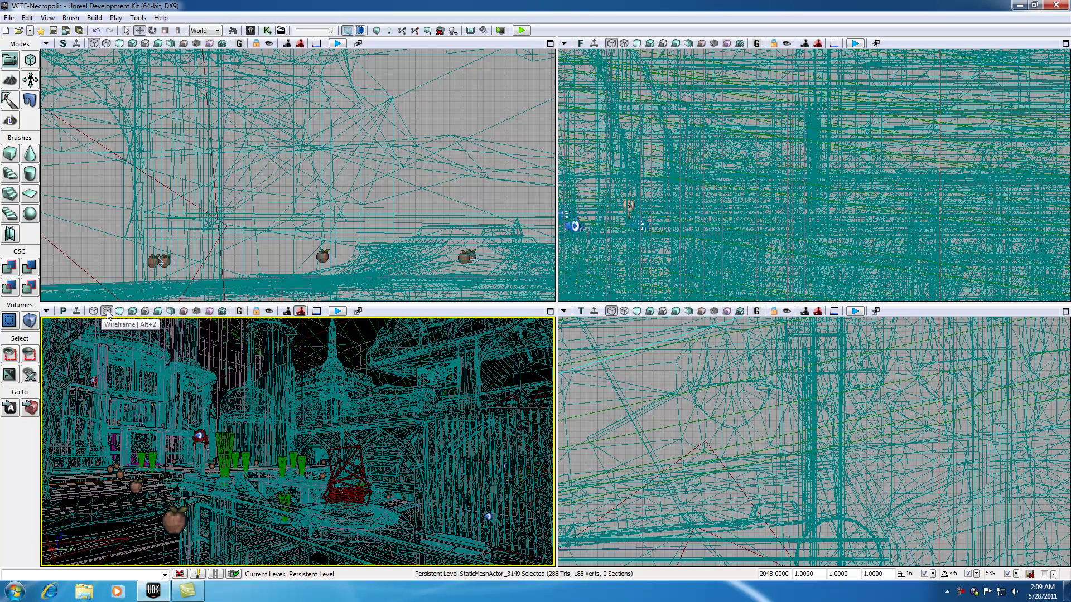
click(93, 311)
click(107, 311)
click(93, 311)
click(106, 311)
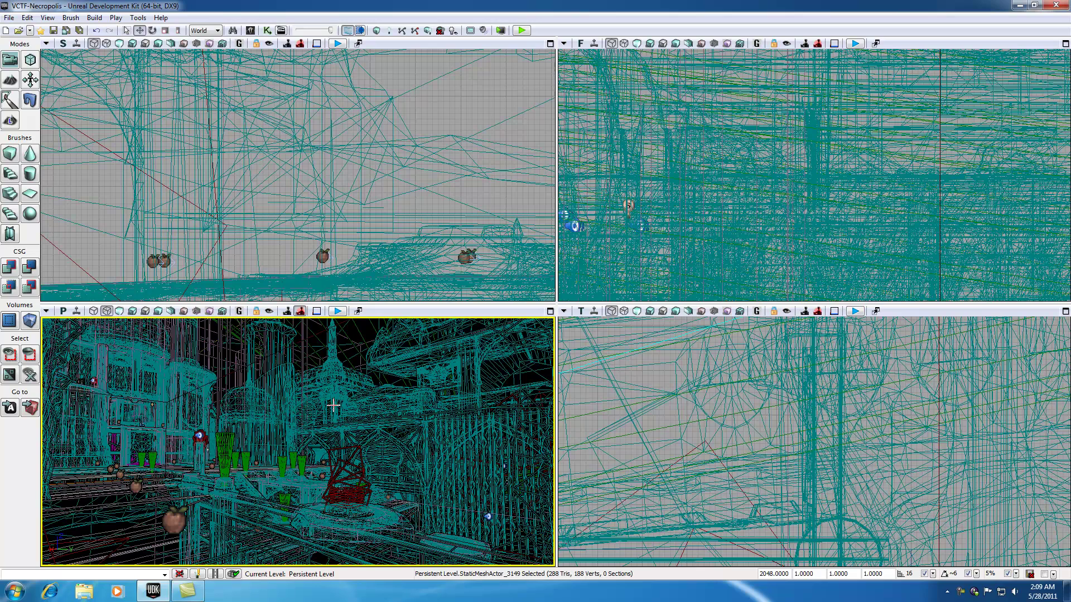
click(132, 311)
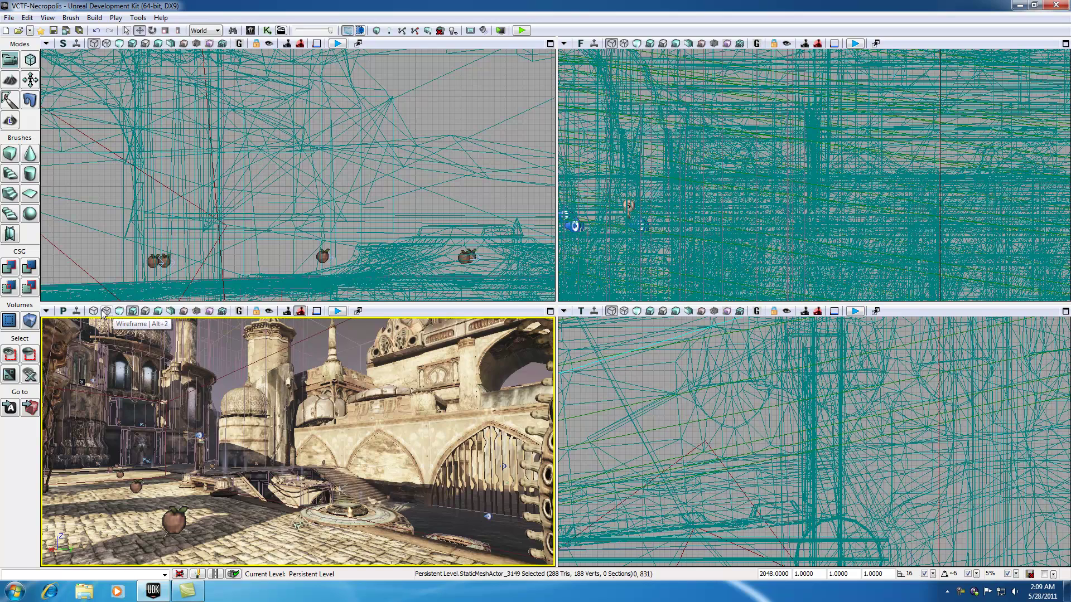
- Preview the perspective viewport in Unlit, Lit, Detail Lighting and Lighting Only modes
click(119, 312)
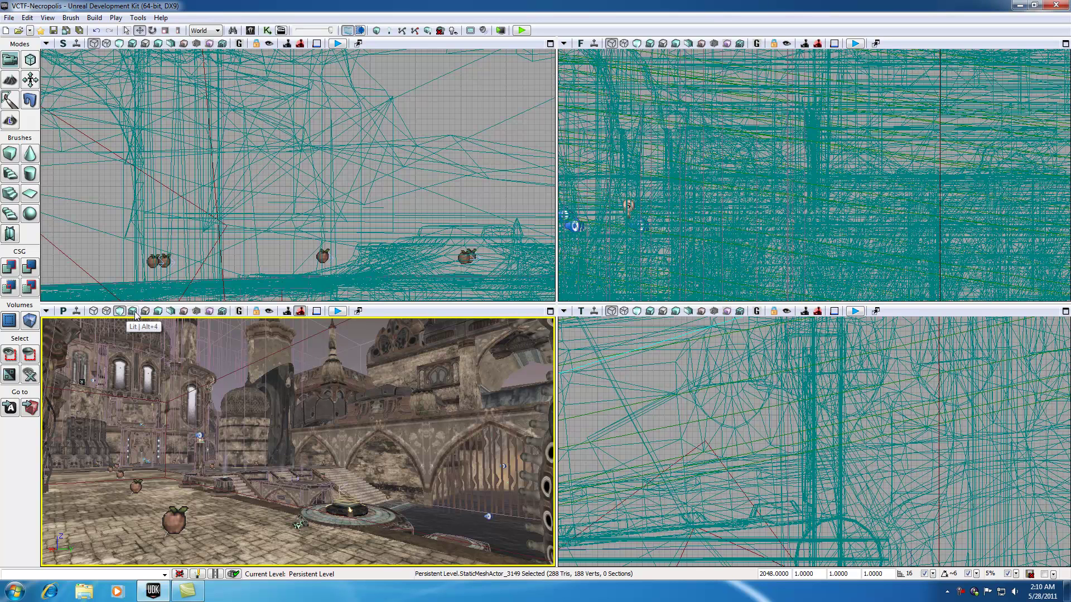
click(133, 313)
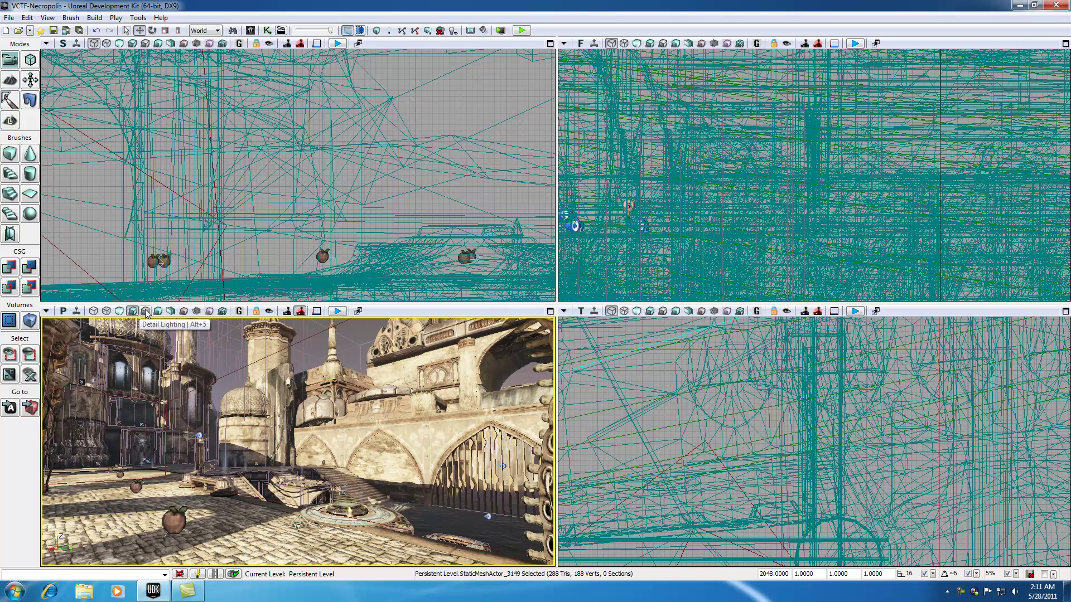
click(146, 313)
click(159, 312)
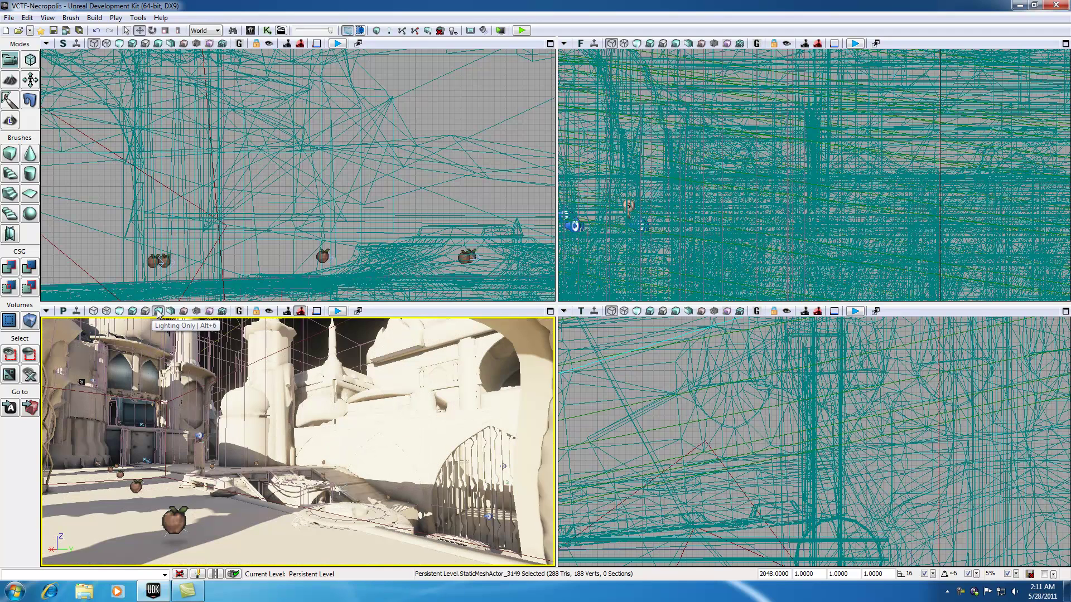
- Compare Detail Lighting with Lighting Only in the perspective viewport, checking Unlit once in between and finishing in Lighting Only
click(146, 312)
click(158, 312)
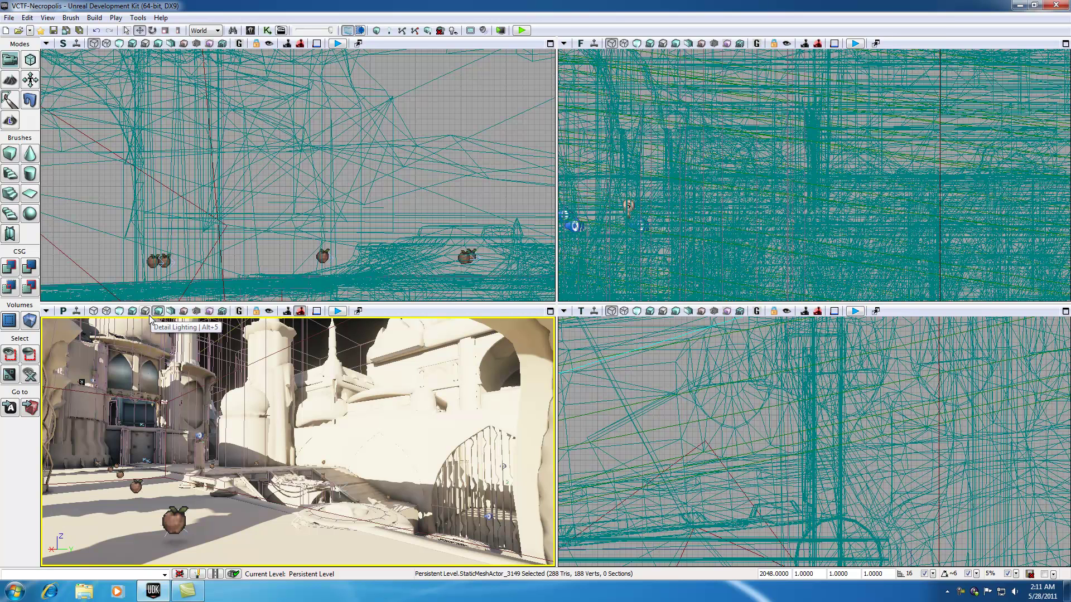
click(120, 311)
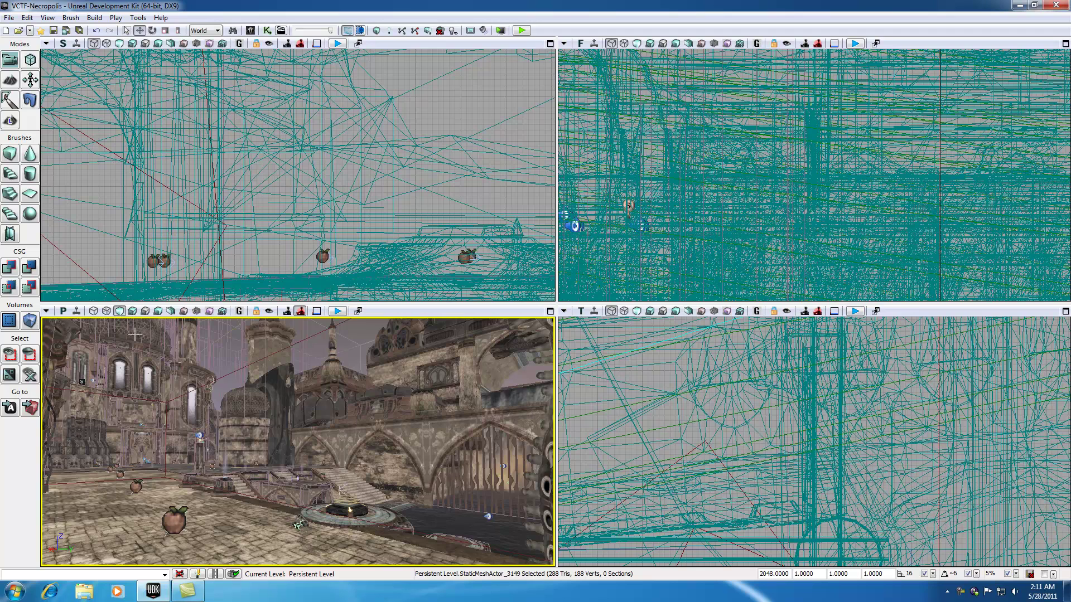
click(152, 312)
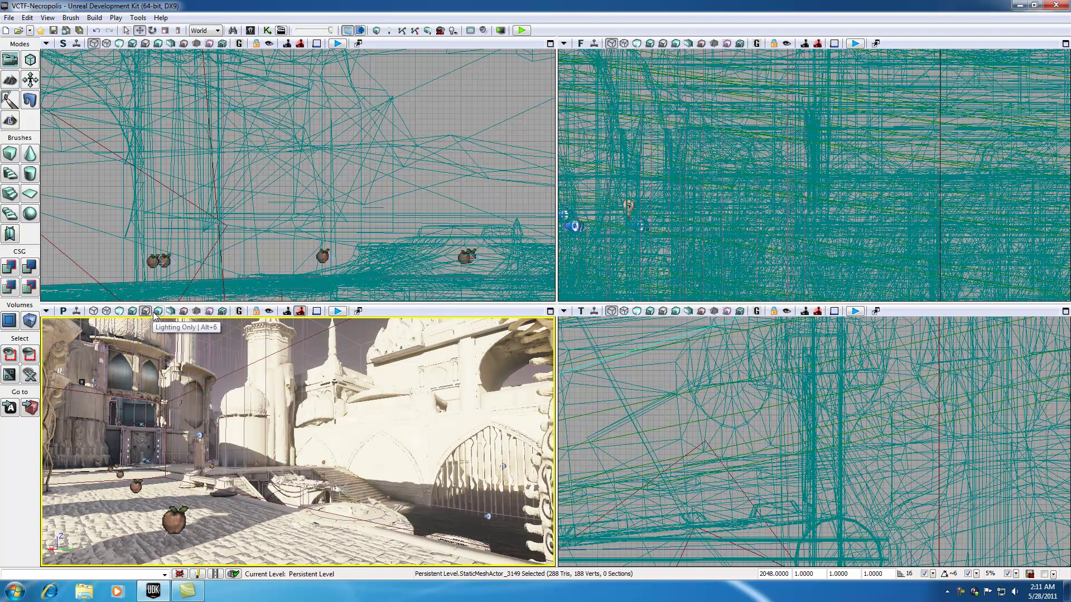
click(156, 312)
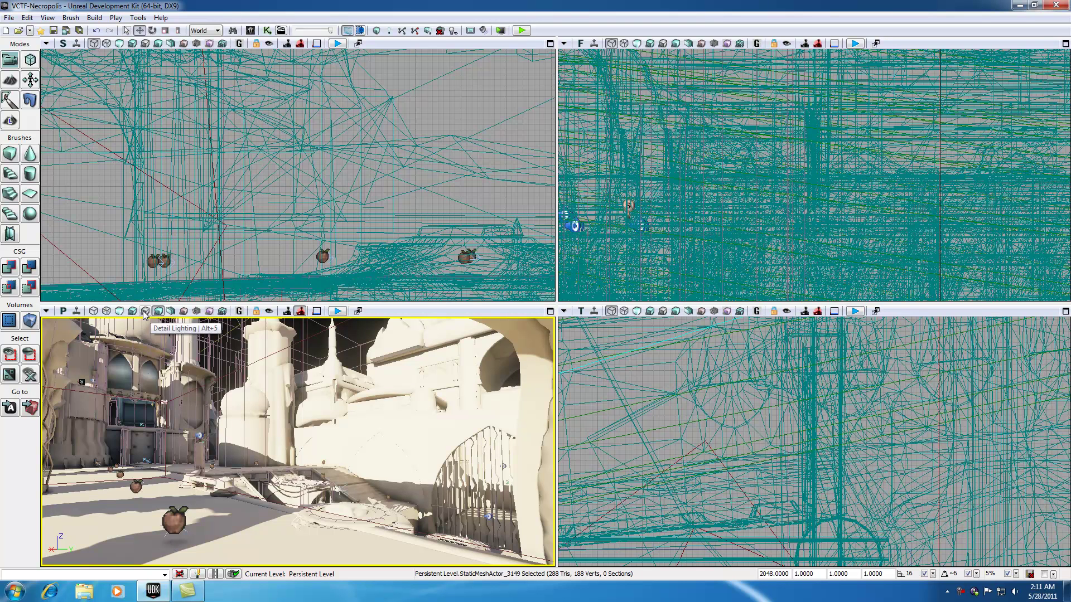
click(145, 313)
click(158, 312)
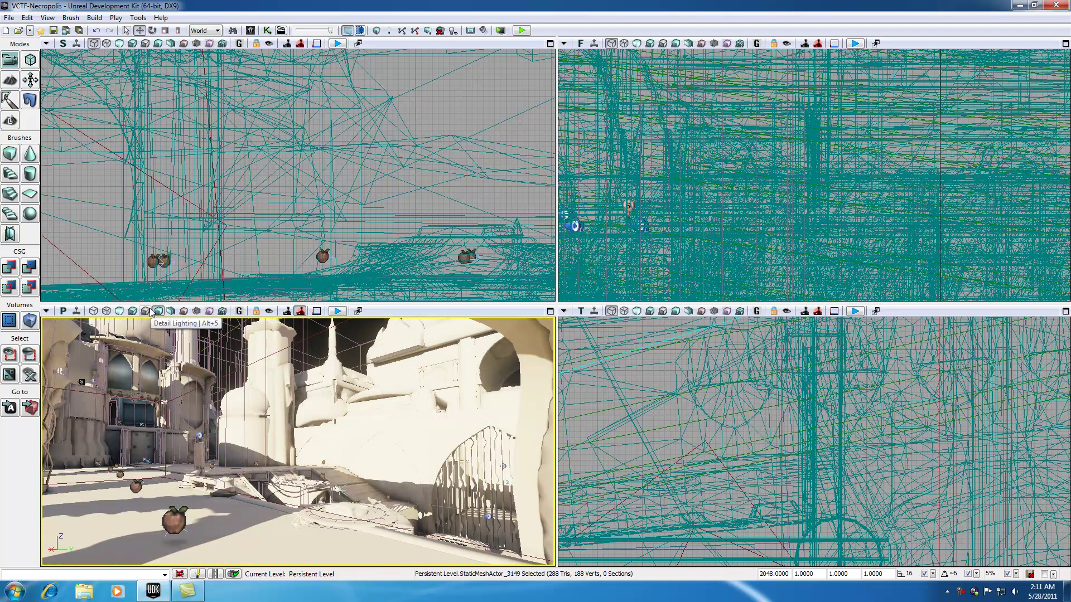
click(146, 313)
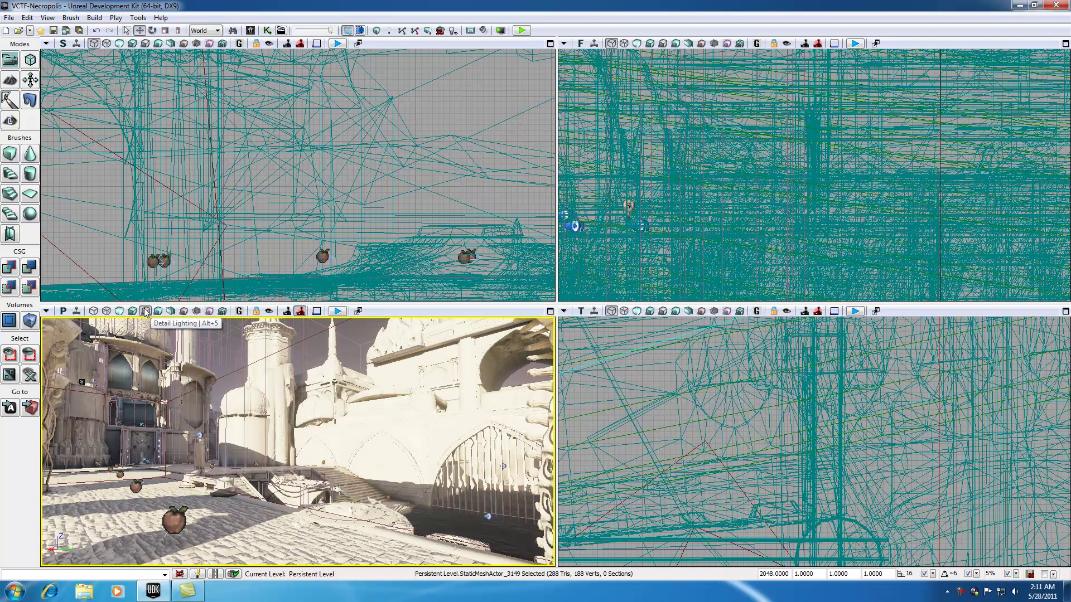
click(157, 313)
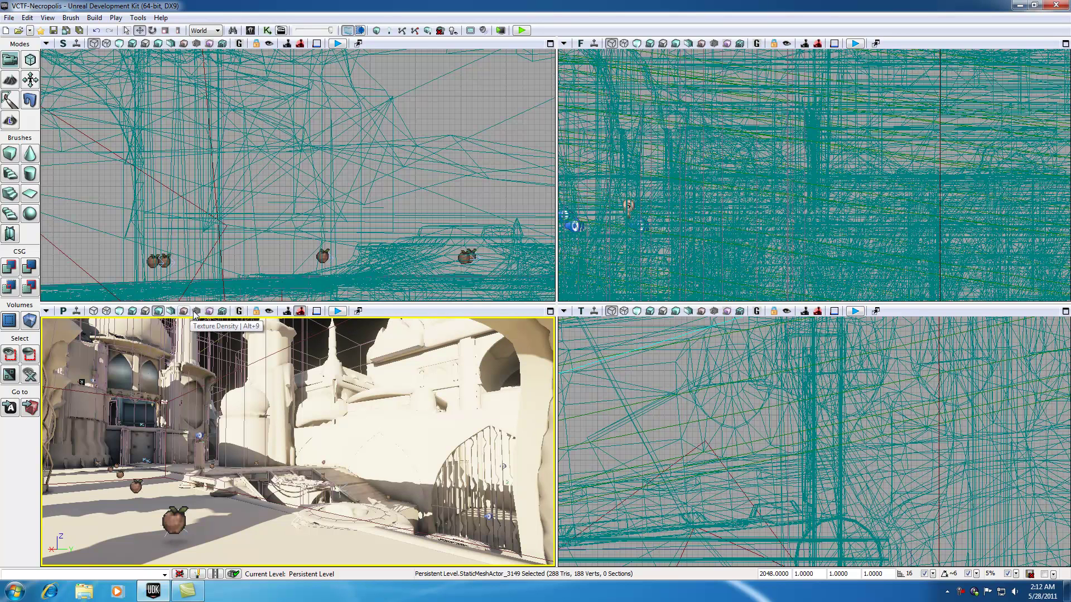
- Enable Game View in the perspective viewport and preview it in Unlit, Lit, Detail Lighting and Lighting Only, returning to Lit
click(239, 312)
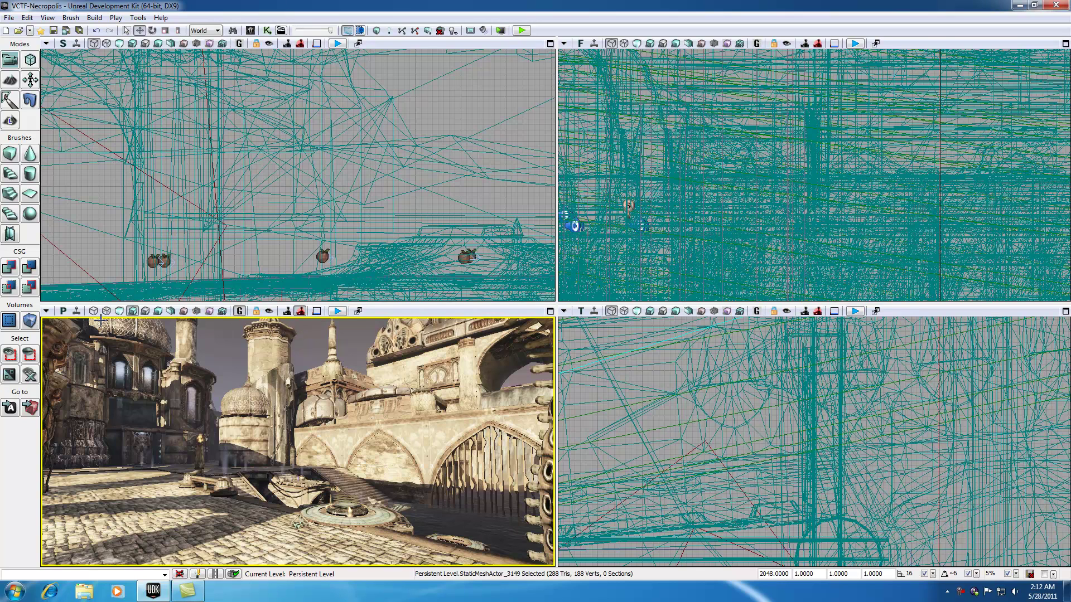
click(121, 311)
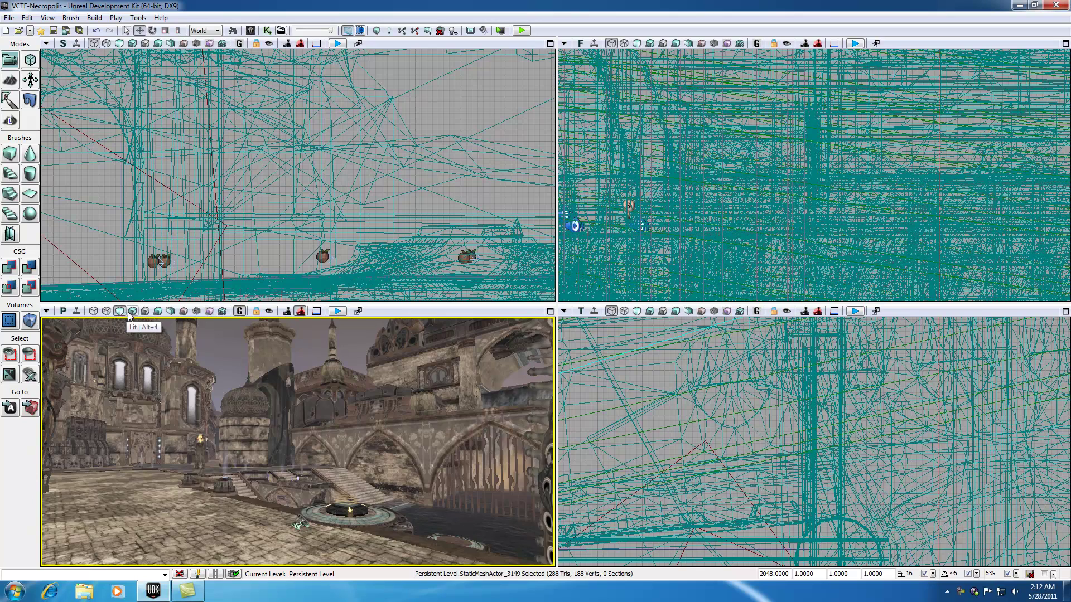
click(132, 312)
click(145, 312)
click(158, 311)
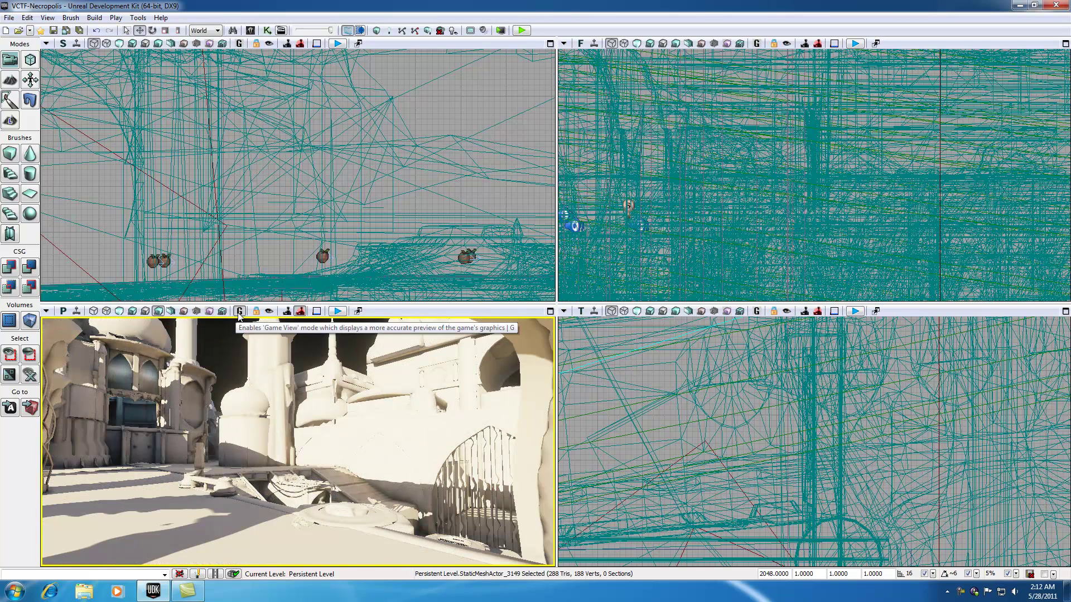
key(alt+4)
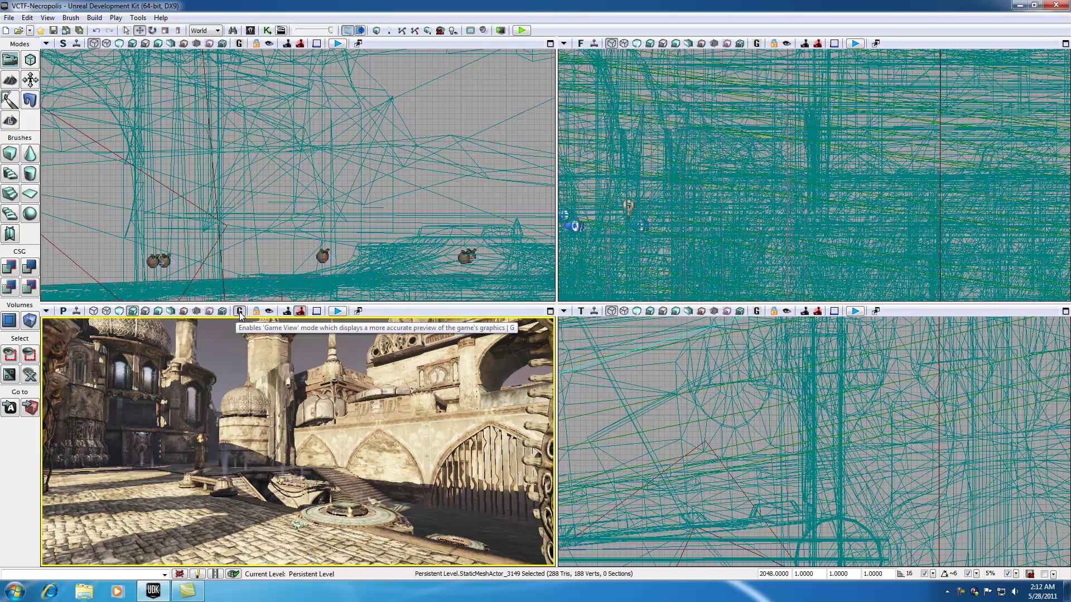
- Compare the perspective viewport with Game View off and on, leaving Game View enabled
click(240, 312)
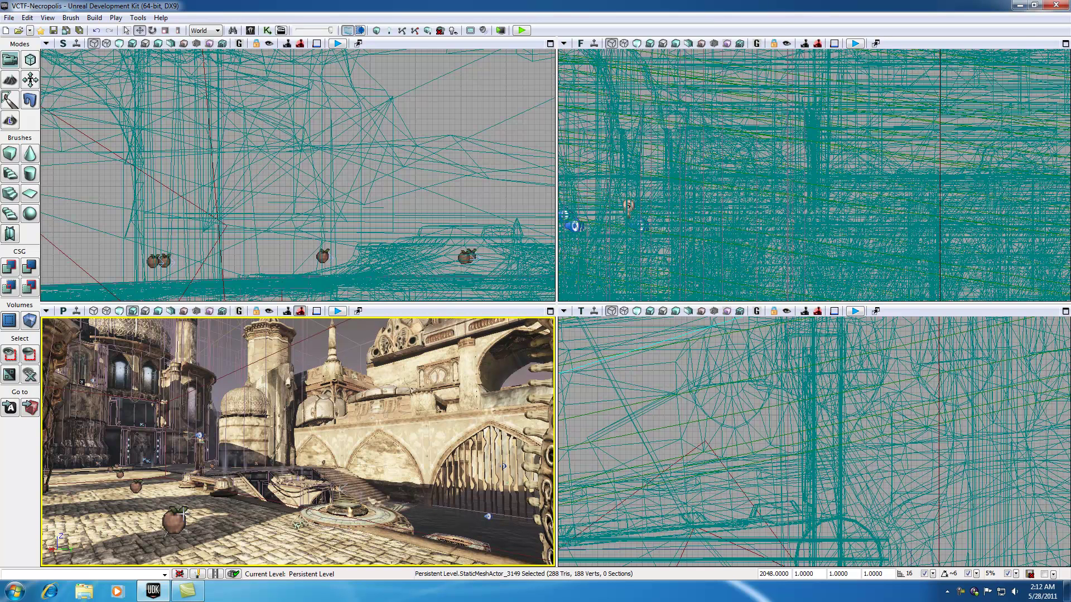
click(239, 311)
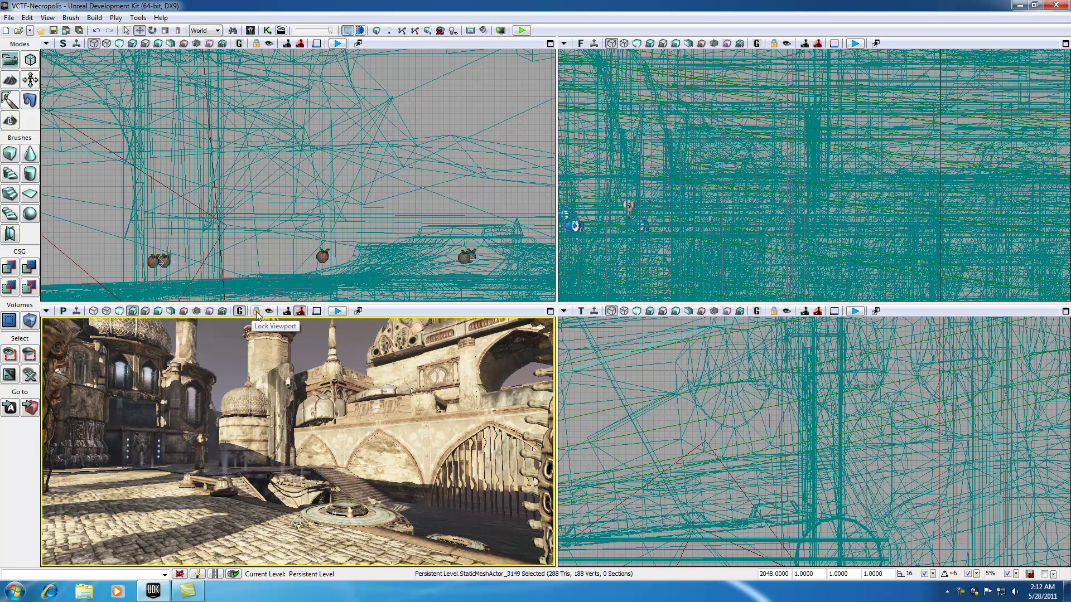
key(g)
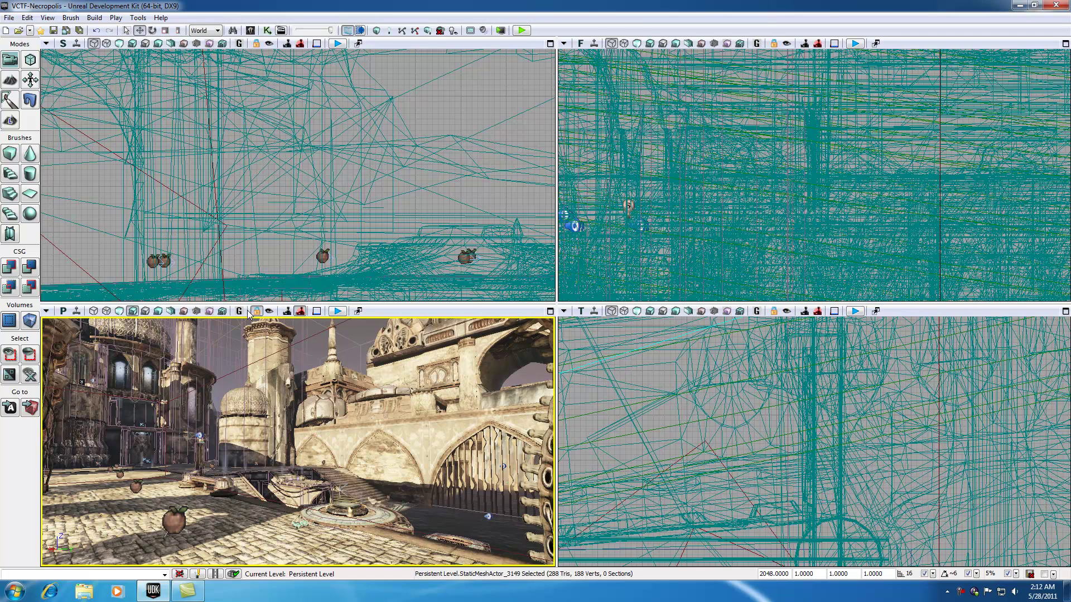
key(g)
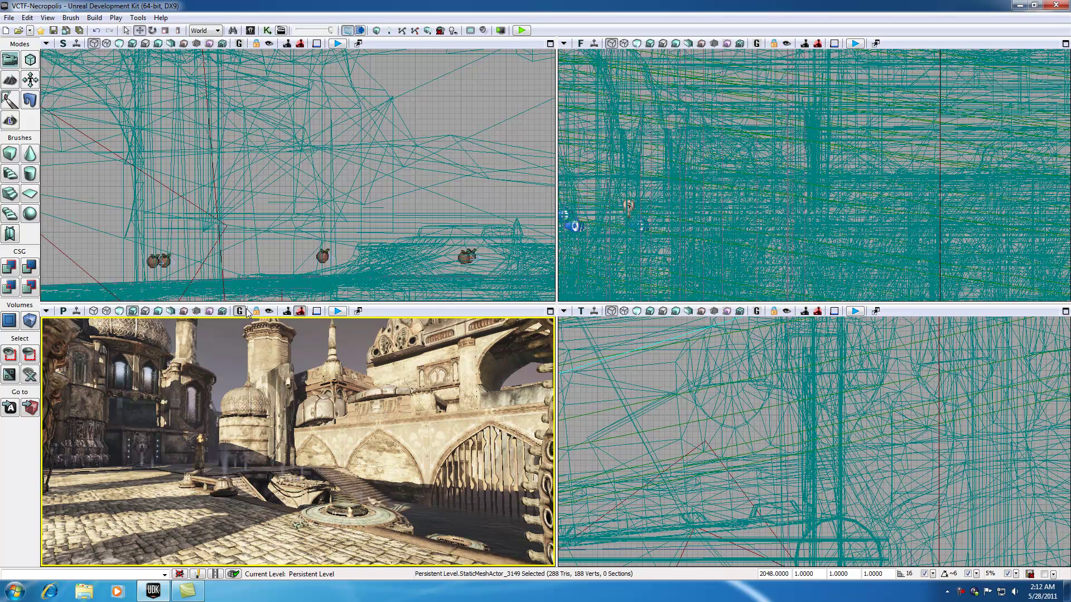